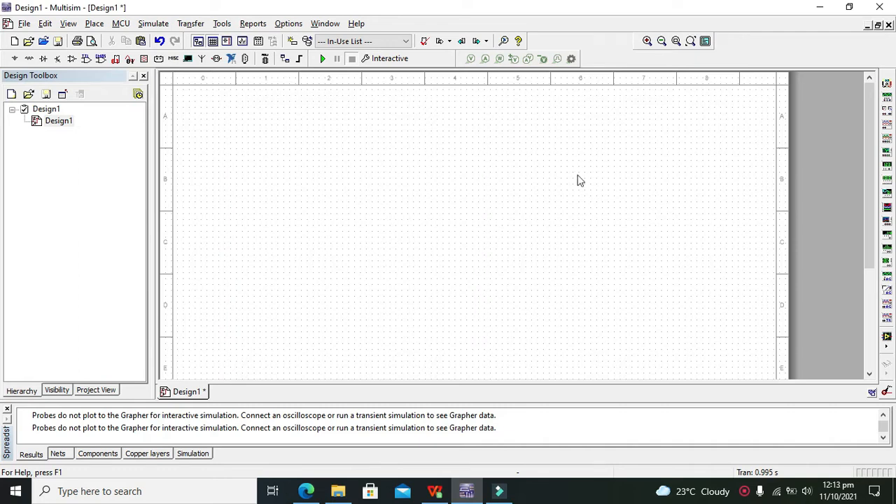
# - Place two VCC power sources from the Sources group, one on the schematic's left side and one at its upper right
pyautogui.click(16, 60)
pyautogui.click(155, 71)
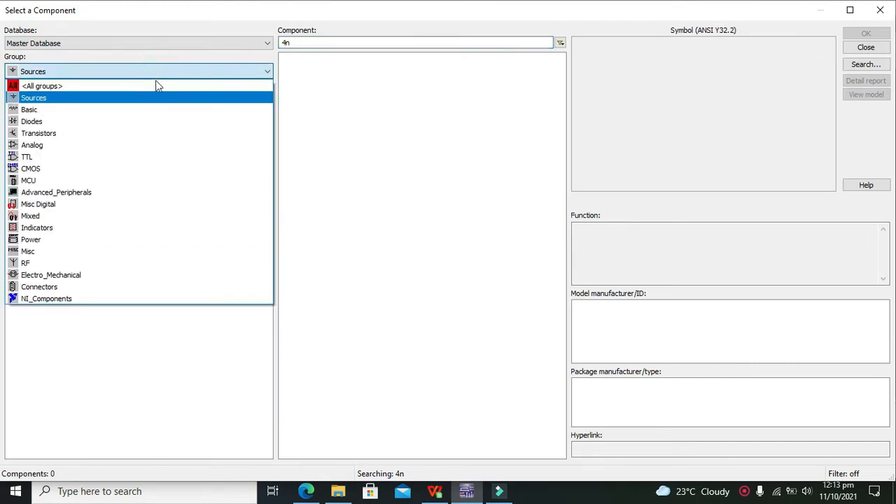
pyautogui.click(156, 99)
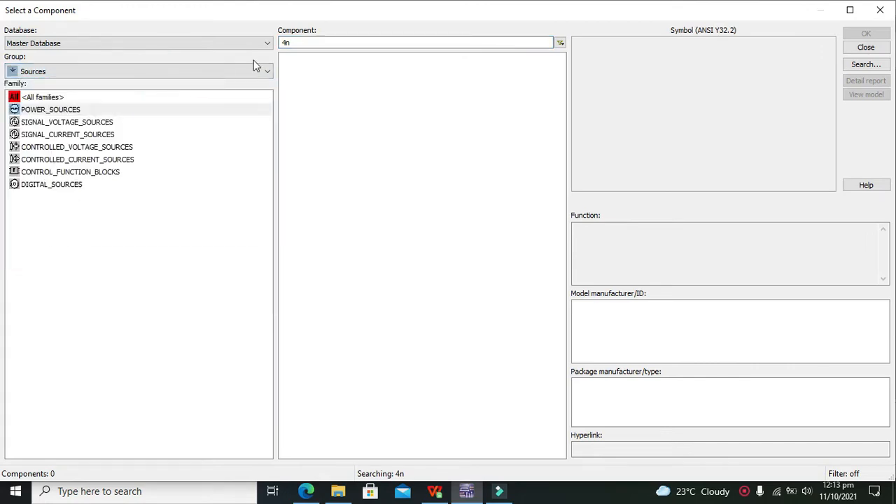
pyautogui.click(294, 44)
pyautogui.press('BackSpace')
pyautogui.press('BackSpace')
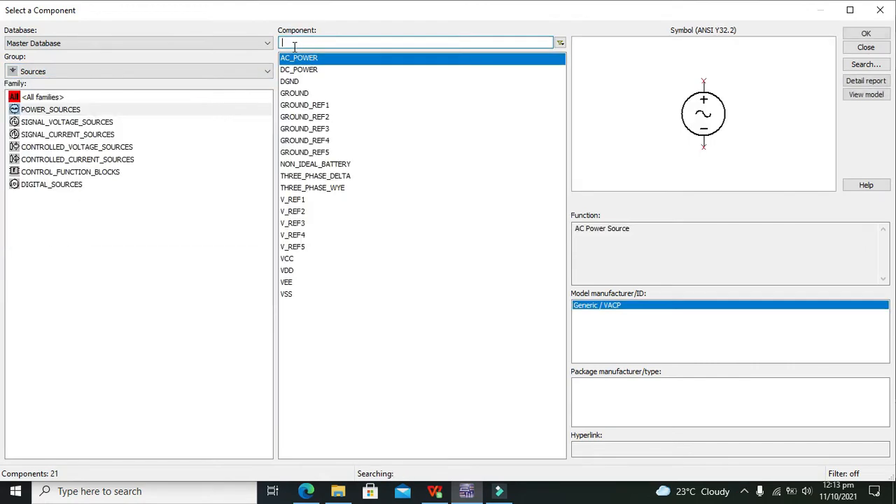
pyautogui.click(300, 259)
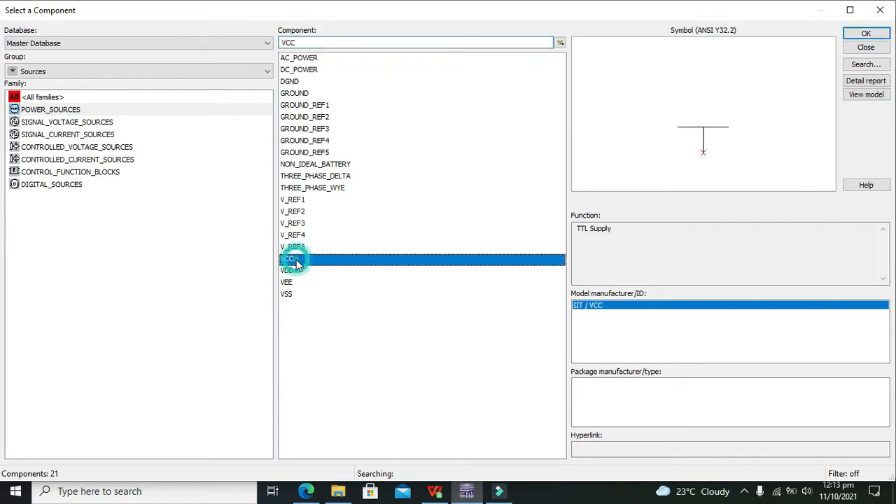
pyautogui.click(875, 34)
pyautogui.click(291, 168)
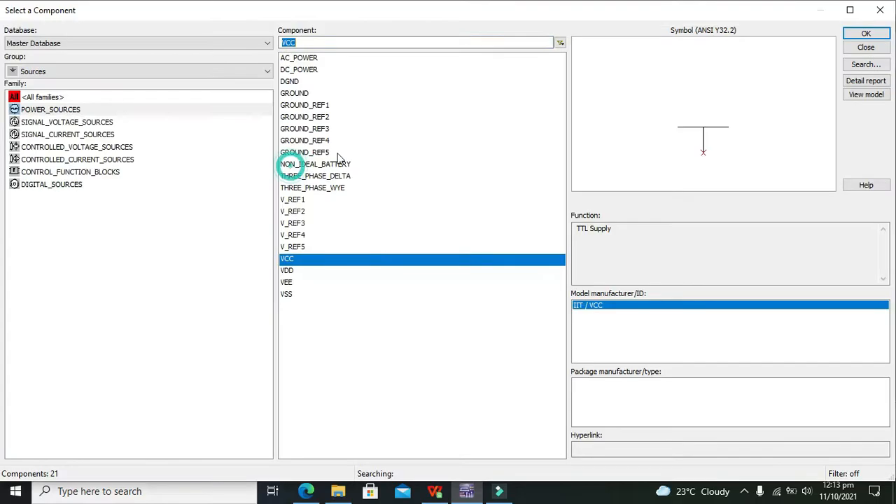
pyautogui.click(885, 34)
pyautogui.click(616, 140)
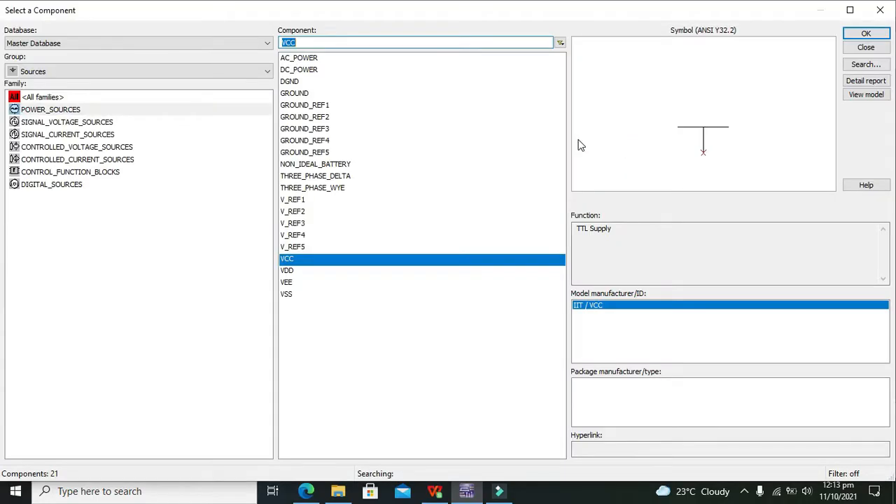
# - Place two GROUND symbols, one below each VCC source
pyautogui.click(309, 94)
pyautogui.click(866, 34)
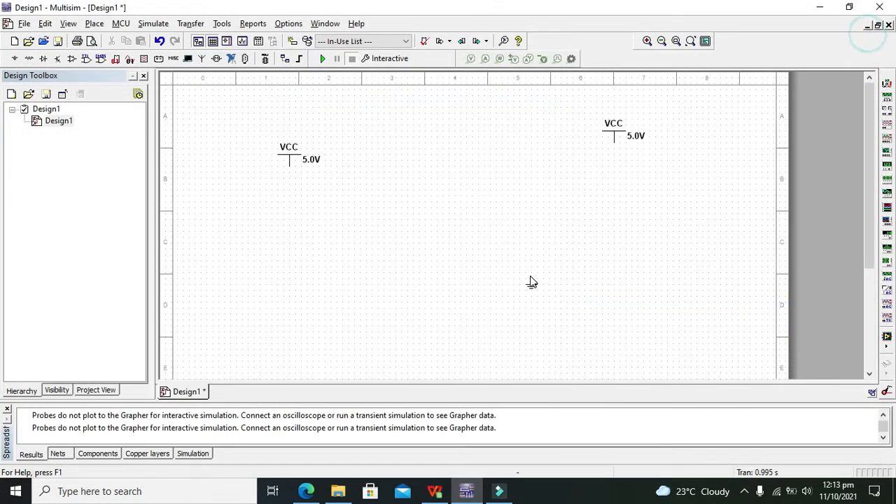
pyautogui.click(312, 248)
pyautogui.click(865, 33)
pyautogui.click(616, 241)
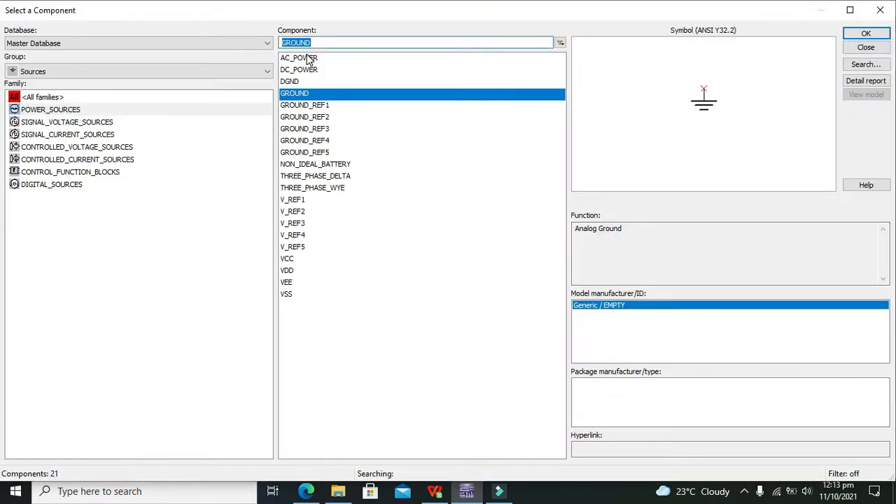
# - Search all component groups for "opto" and place OPTOCOUPLER_VIRTUAL between the two VCC sources
pyautogui.write('optoc')
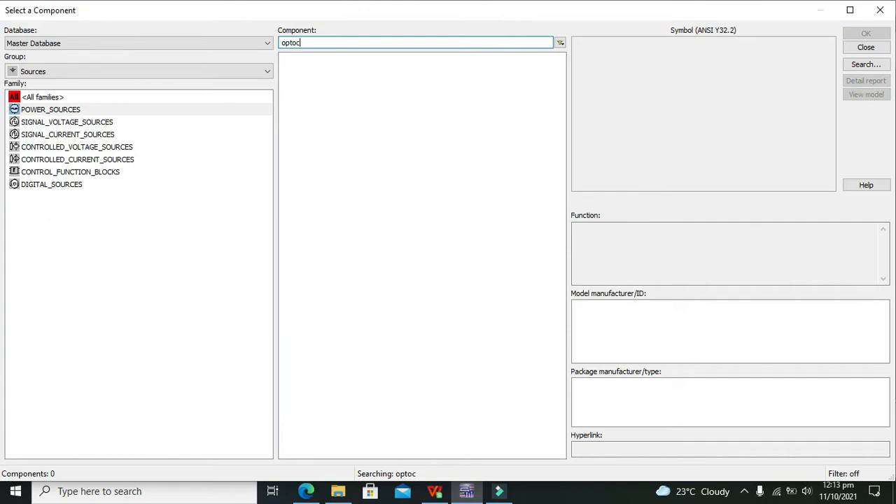
pyautogui.click(122, 72)
pyautogui.click(116, 84)
pyautogui.press('BackSpace')
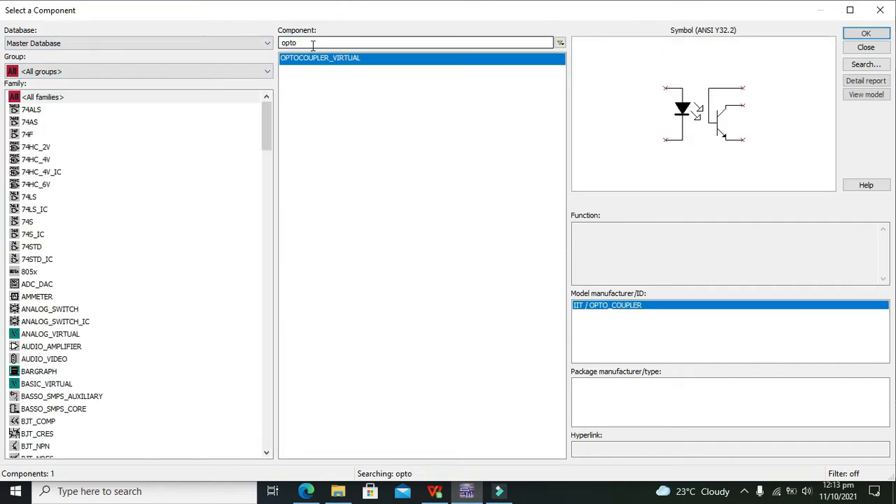
pyautogui.click(872, 37)
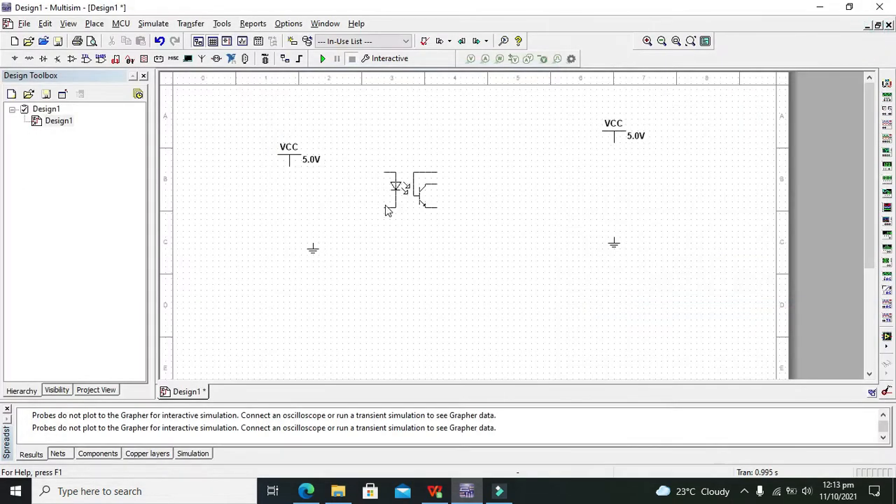
pyautogui.press('Escape')
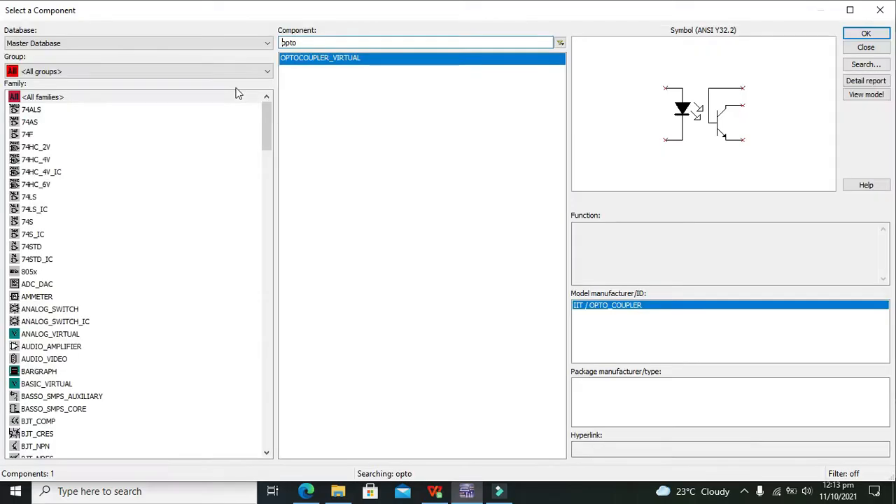
# - Search for "led" and place an LED_RED_RATED component below and to the right of the optocoupler
pyautogui.write('l')
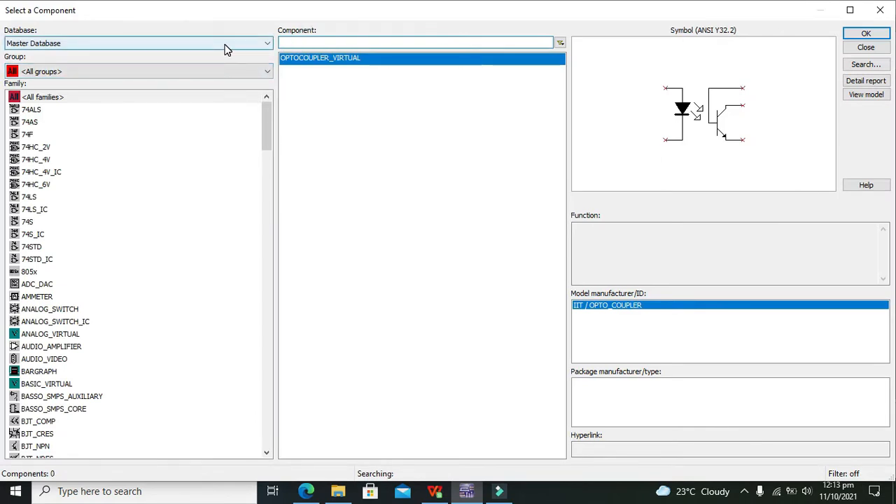
pyautogui.write('ed')
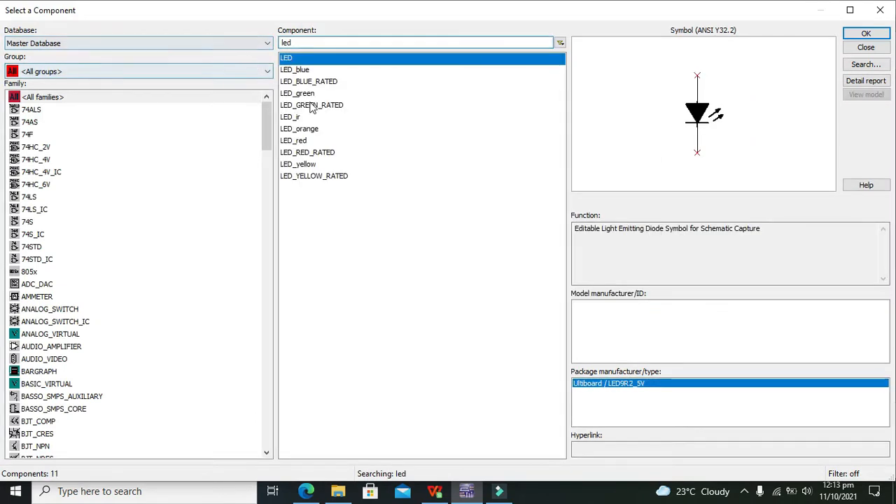
pyautogui.click(313, 95)
pyautogui.click(313, 106)
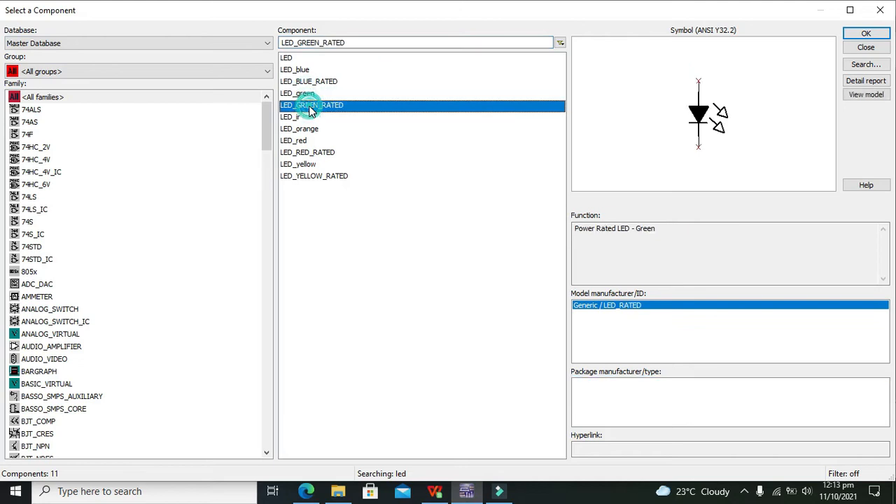
pyautogui.click(311, 152)
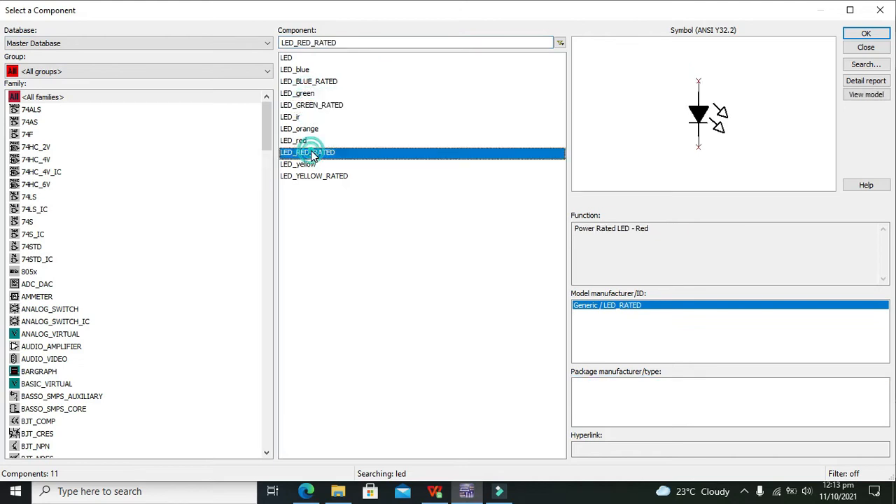
pyautogui.click(866, 33)
pyautogui.click(554, 274)
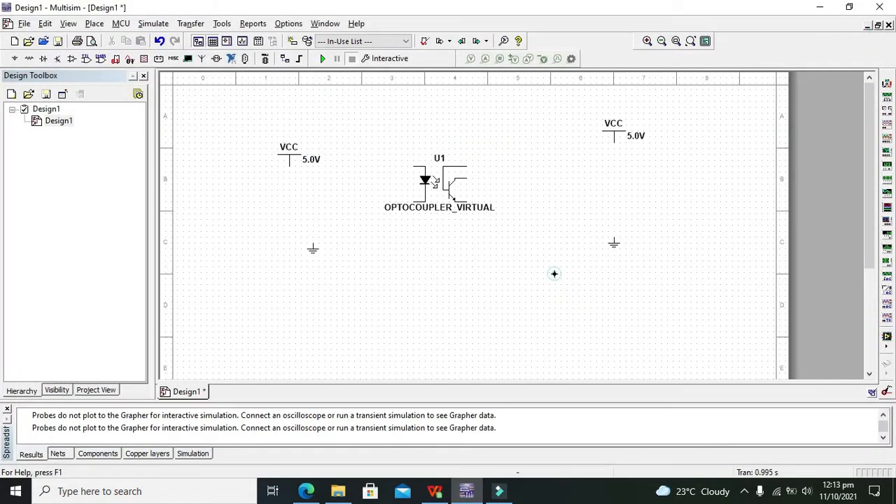
pyautogui.click(880, 10)
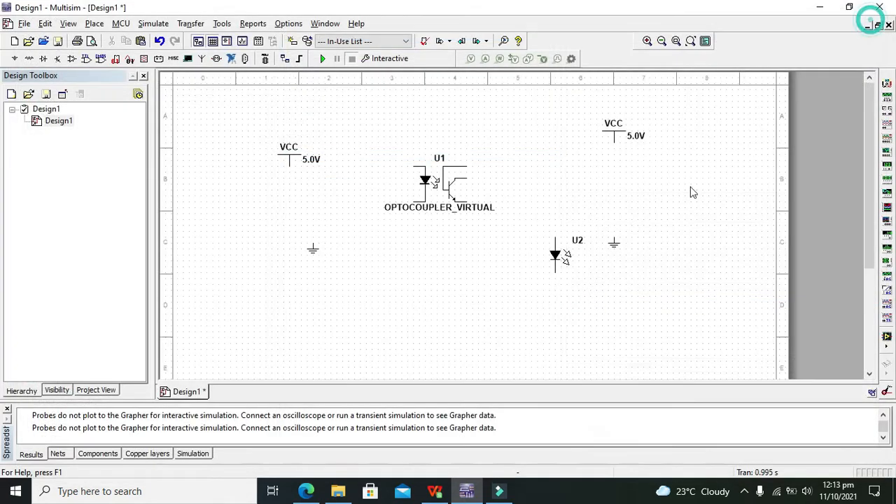
# - Move the right ground directly below the LED and wire the right VCC to the optocoupler's collector pin
pyautogui.click(607, 256)
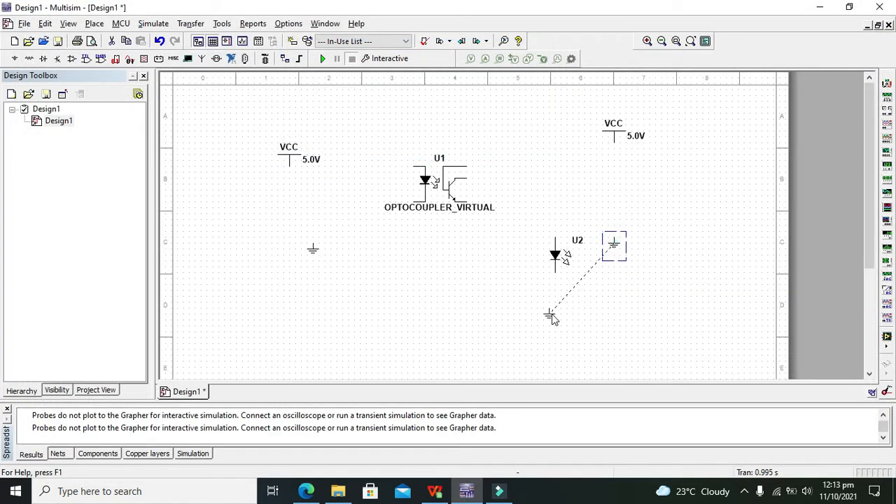
pyautogui.click(577, 309)
pyautogui.click(614, 139)
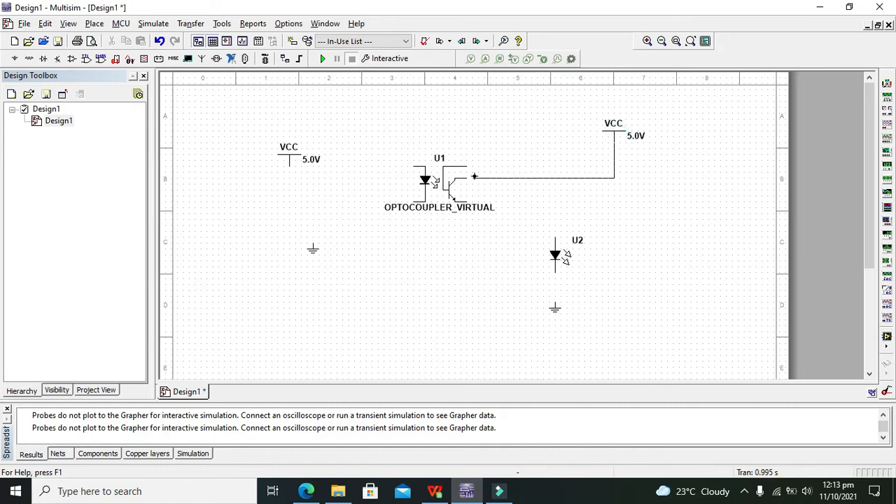
pyautogui.click(468, 177)
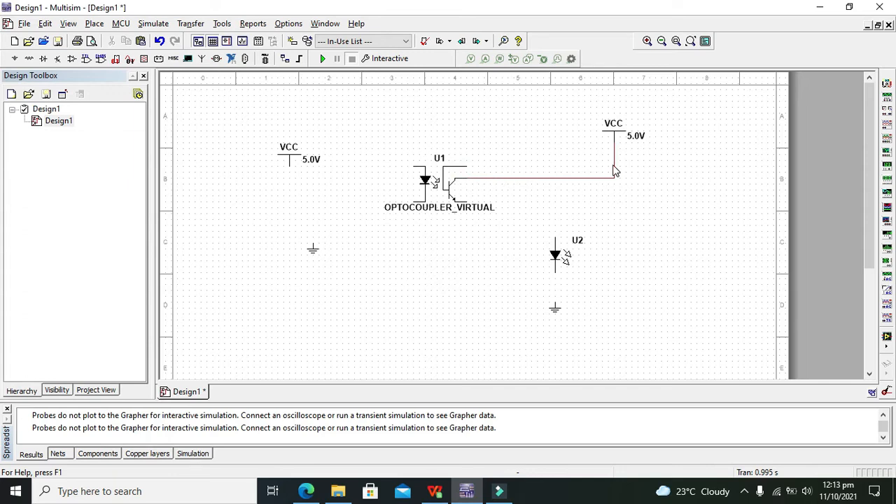
# - Wire the LED's anode to the optocoupler's emitter and its cathode to the ground below it
pyautogui.click(556, 236)
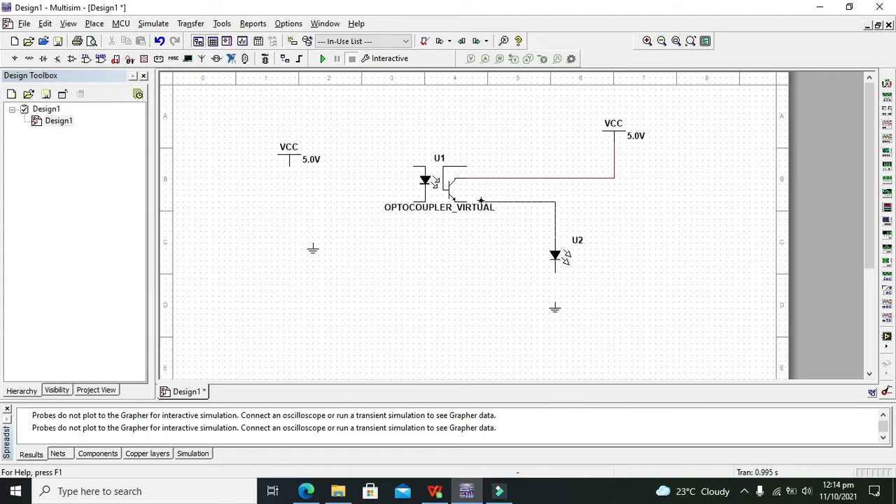
pyautogui.click(468, 201)
pyautogui.click(555, 273)
pyautogui.click(555, 302)
# - Search all component groups for "dip" and place a DIPSW1 switch between the left VCC and the optocoupler
pyautogui.click(411, 167)
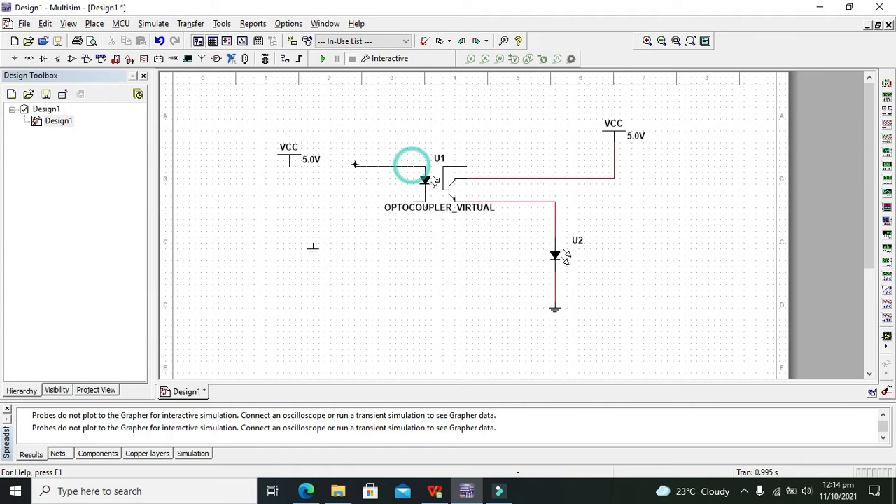
pyautogui.press('Escape')
pyautogui.click(15, 58)
pyautogui.doubleClick(314, 42)
pyautogui.write('dip')
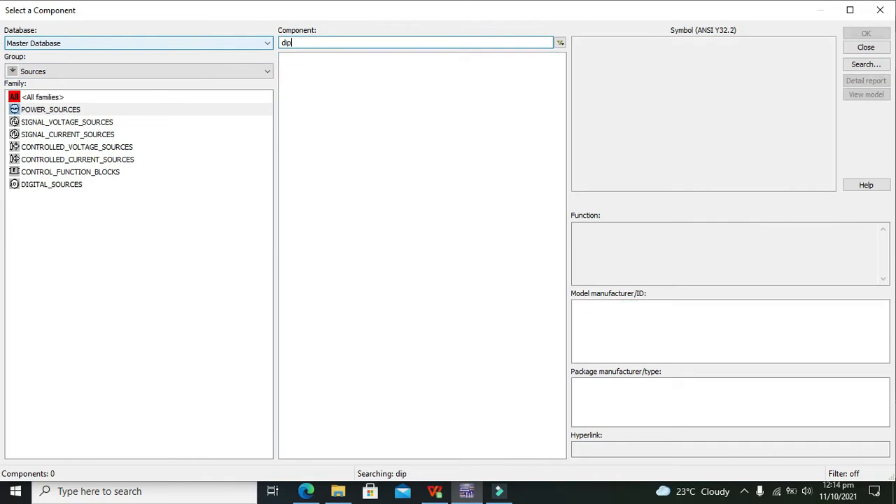
pyautogui.click(219, 72)
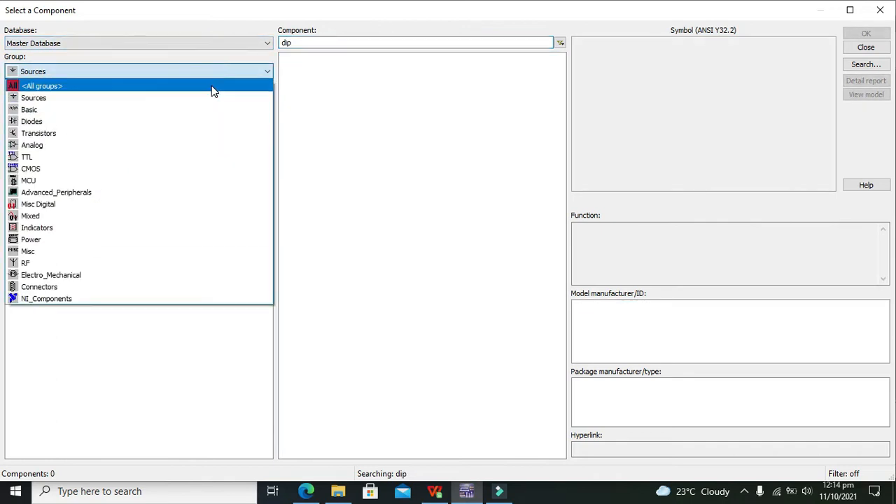
pyautogui.click(211, 85)
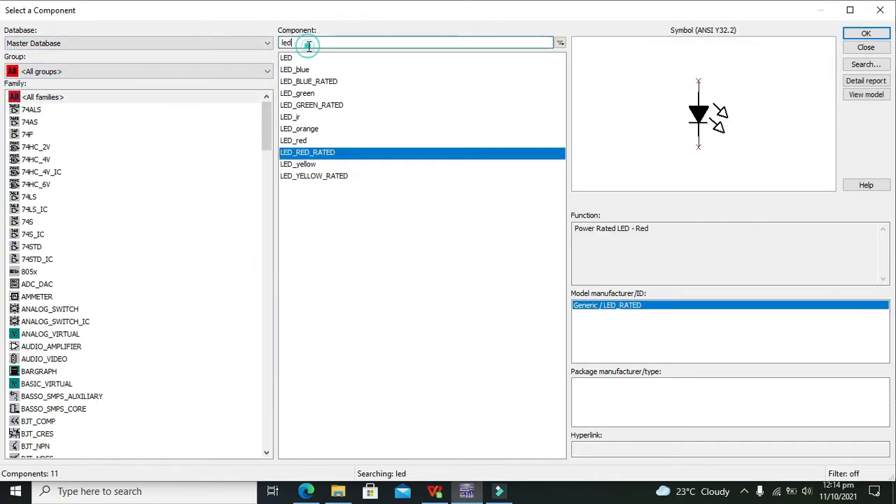
pyautogui.doubleClick(311, 42)
pyautogui.write('dip')
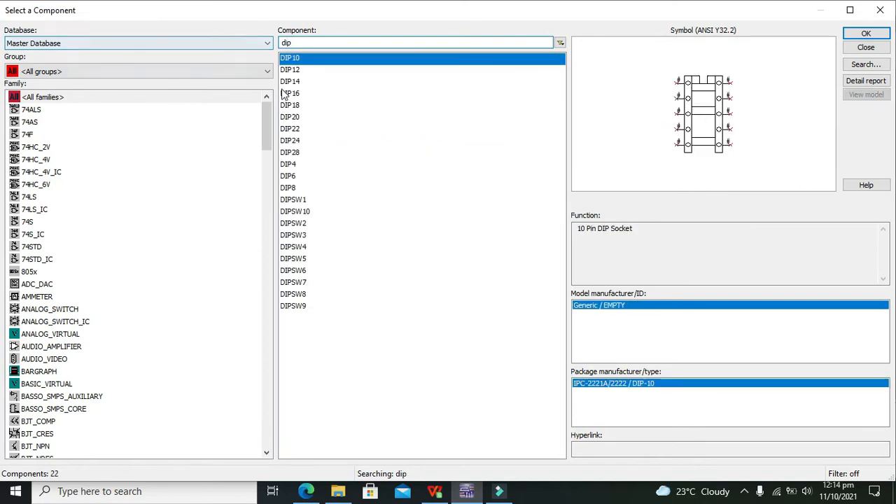
pyautogui.click(303, 199)
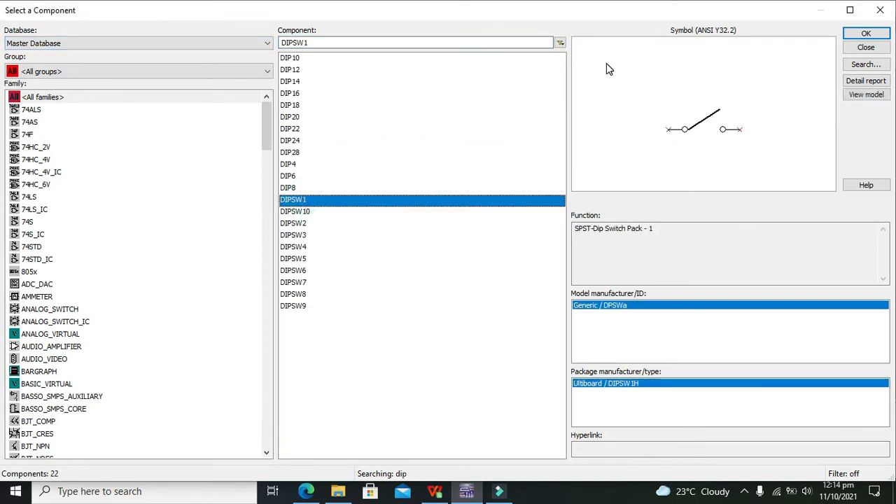
pyautogui.click(868, 33)
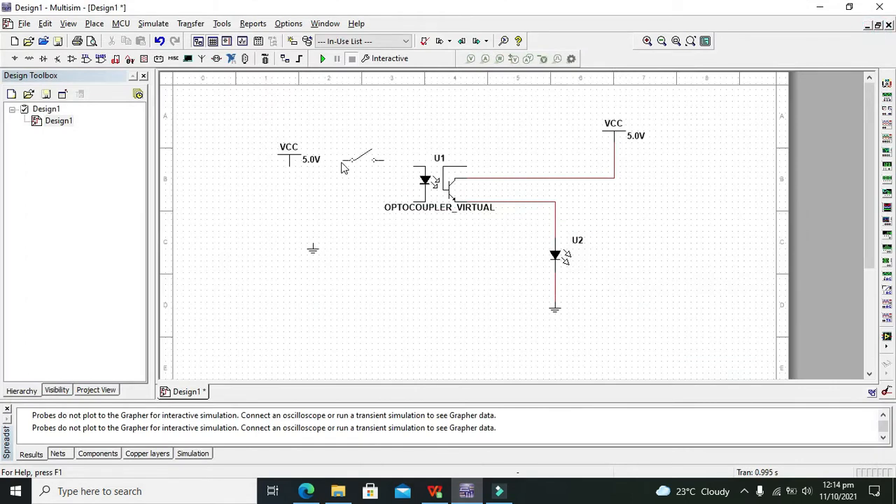
pyautogui.click(341, 166)
pyautogui.click(877, 12)
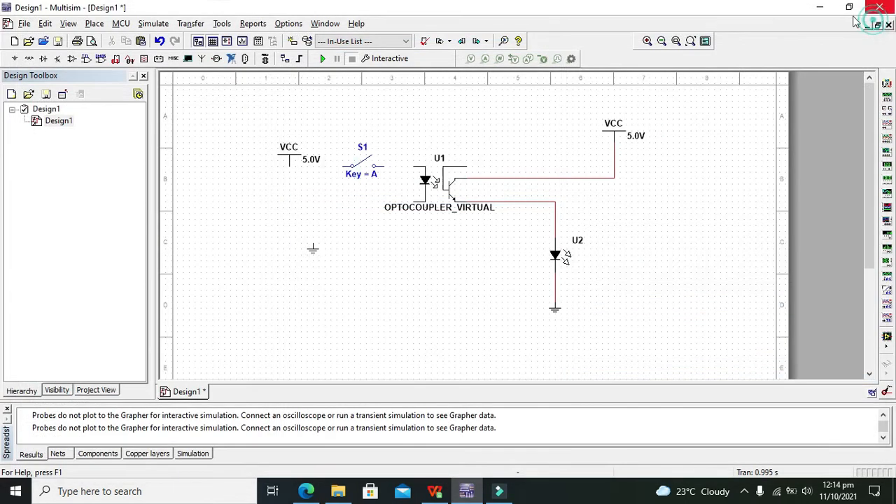
# - Wire the optocoupler's upper input pin to switch S1 and the switch's other terminal to the left VCC
pyautogui.click(416, 160)
pyautogui.click(416, 120)
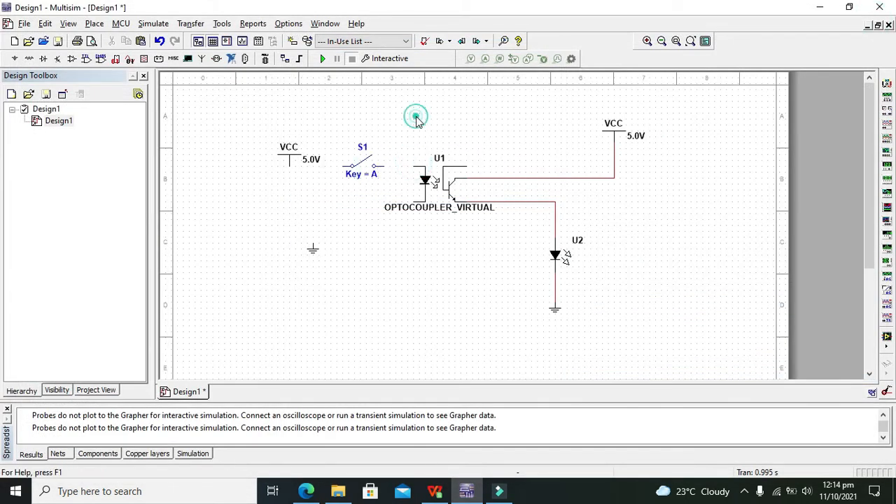
pyautogui.click(412, 165)
pyautogui.click(376, 166)
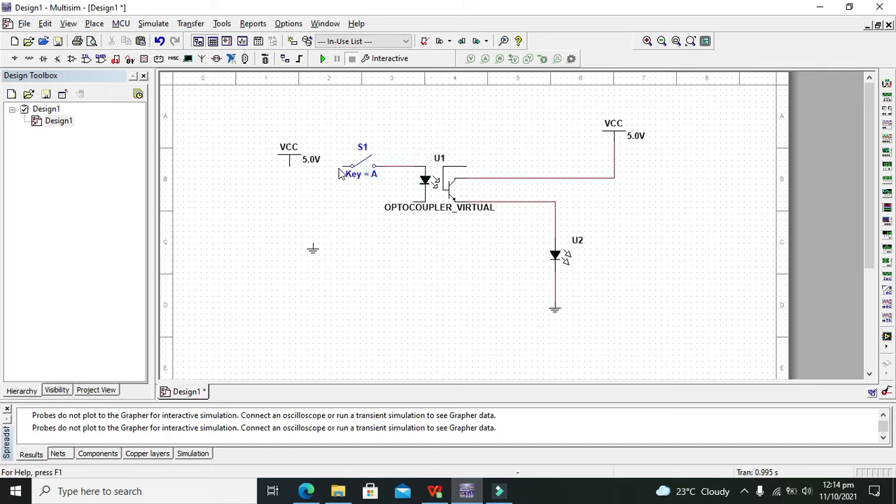
pyautogui.click(340, 167)
pyautogui.click(289, 165)
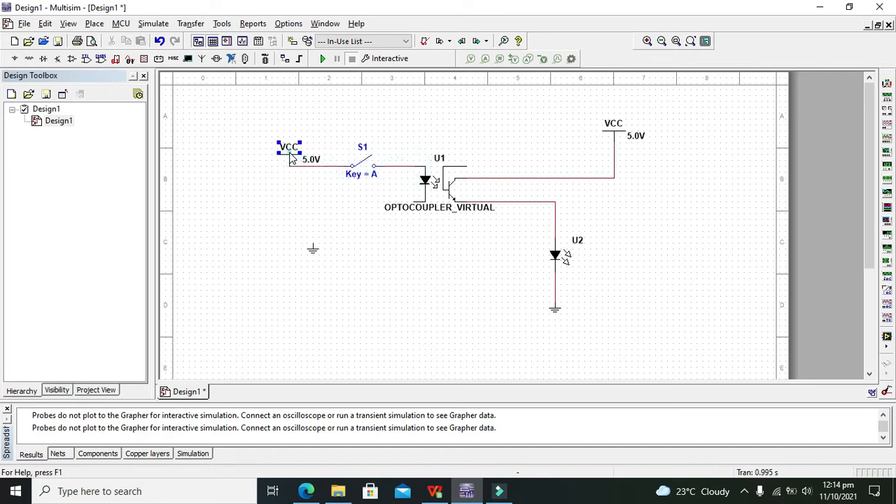
# - Move the left VCC source farther left of switch S1 and place its VCC label directly above its symbol
pyautogui.moveTo(273, 125); pyautogui.dragTo(224, 128)
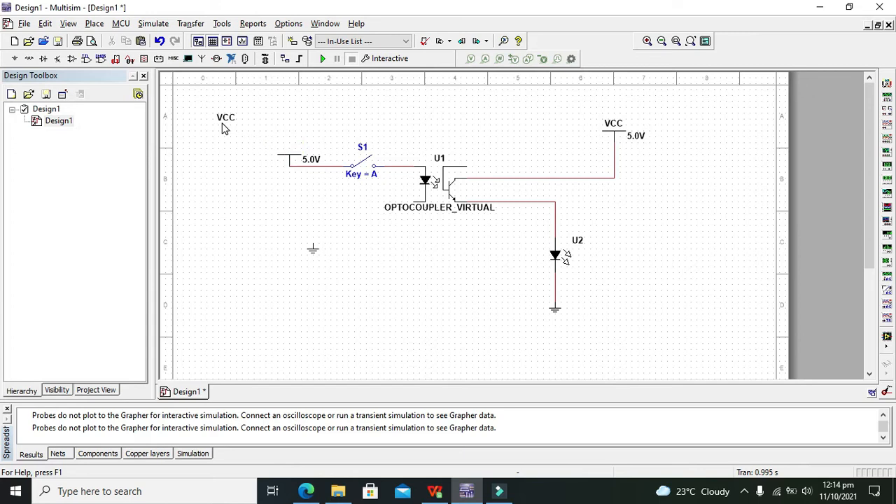
pyautogui.moveTo(291, 160); pyautogui.dragTo(220, 155)
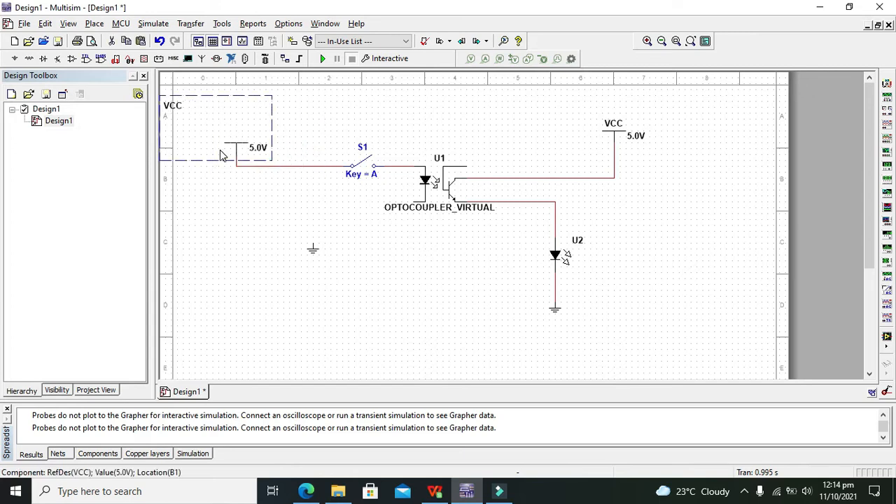
pyautogui.click(333, 128)
pyautogui.doubleClick(175, 105)
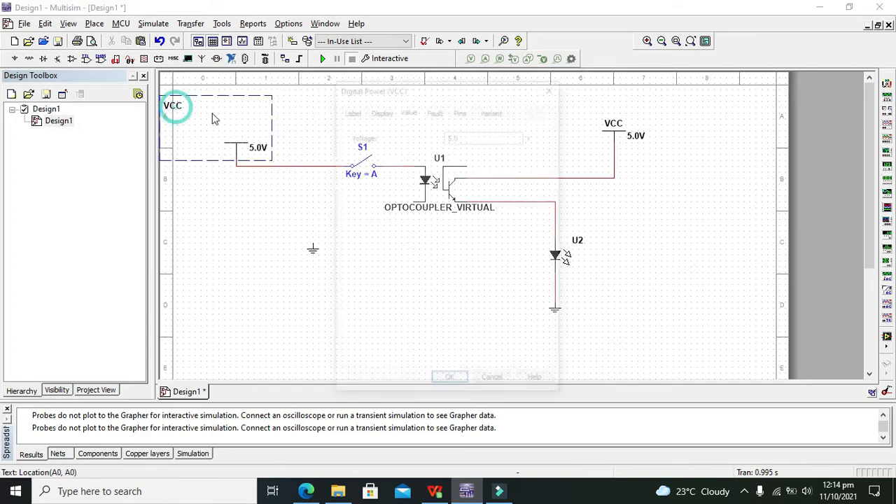
pyautogui.click(553, 85)
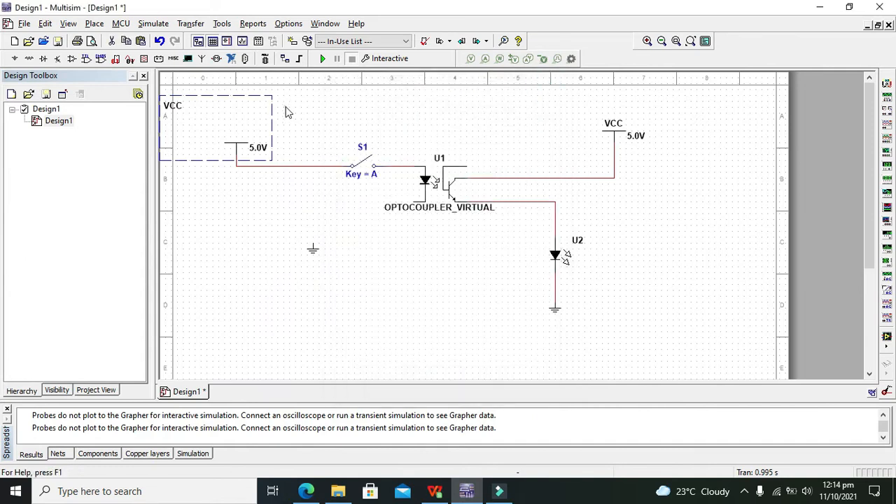
pyautogui.moveTo(179, 109); pyautogui.dragTo(240, 138)
# - Move the left ground below the left VCC and wire the optocoupler's lower input pin to it
pyautogui.moveTo(315, 251); pyautogui.dragTo(254, 236)
pyautogui.click(306, 226)
pyautogui.click(414, 203)
pyautogui.click(259, 221)
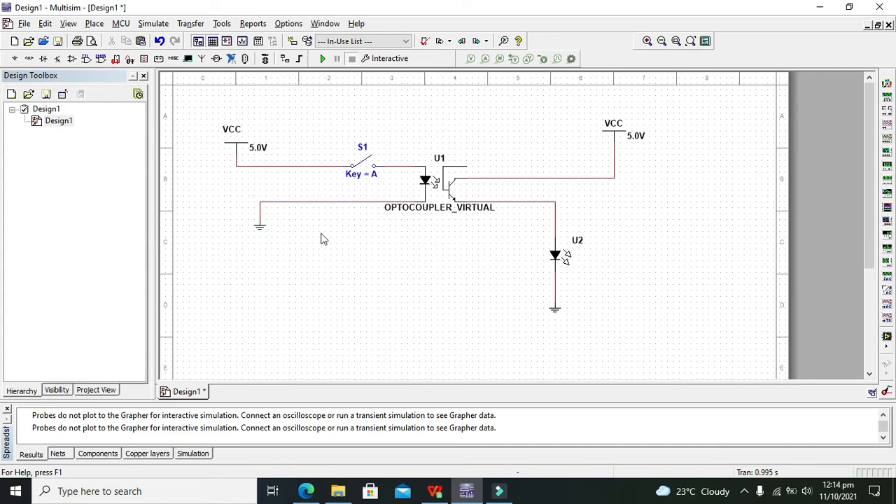
pyautogui.click(257, 228)
pyautogui.click(314, 234)
# - Run the interactive simulation and toggle switch S1 closed and open repeatedly to test the output LED
pyautogui.click(365, 164)
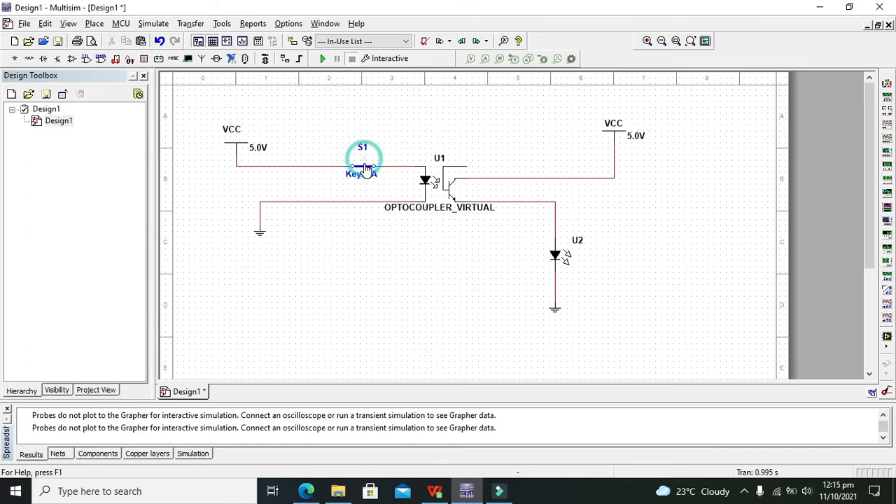
pyautogui.click(365, 165)
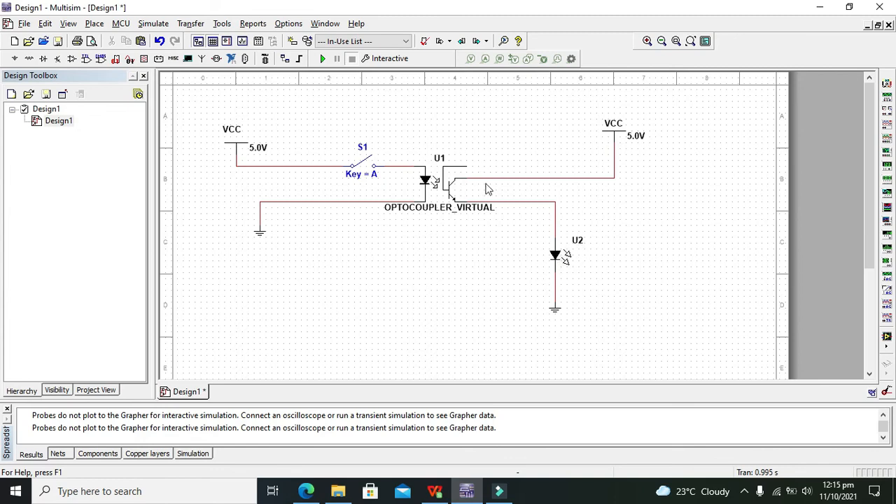
pyautogui.click(321, 61)
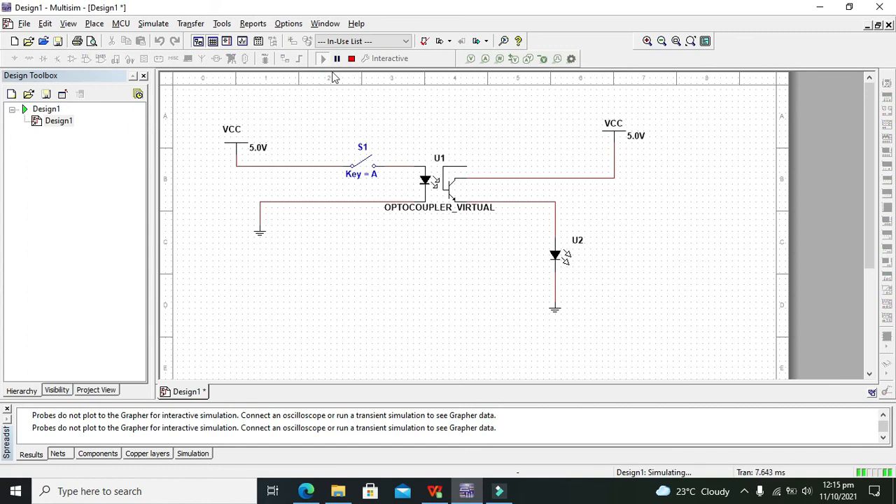
pyautogui.click(366, 167)
pyautogui.click(366, 166)
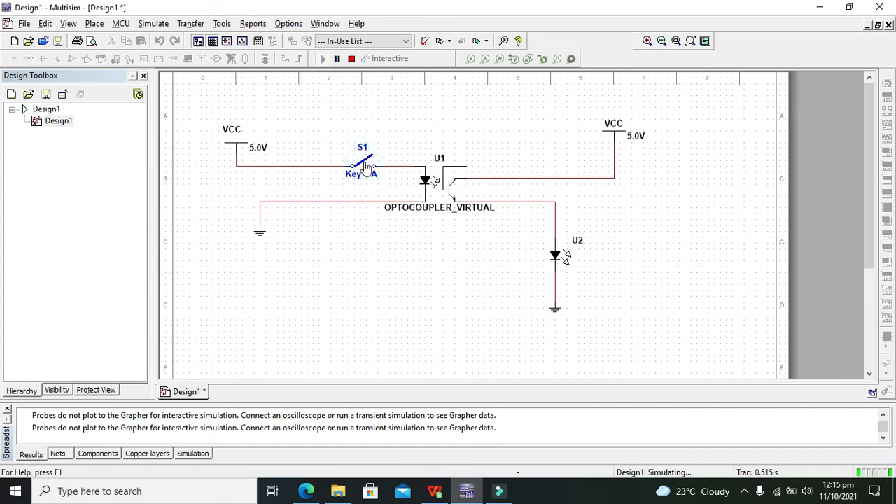
pyautogui.click(365, 167)
pyautogui.click(366, 167)
pyautogui.click(365, 170)
pyautogui.click(365, 171)
pyautogui.click(365, 171)
pyautogui.click(365, 175)
pyautogui.click(366, 174)
pyautogui.click(365, 174)
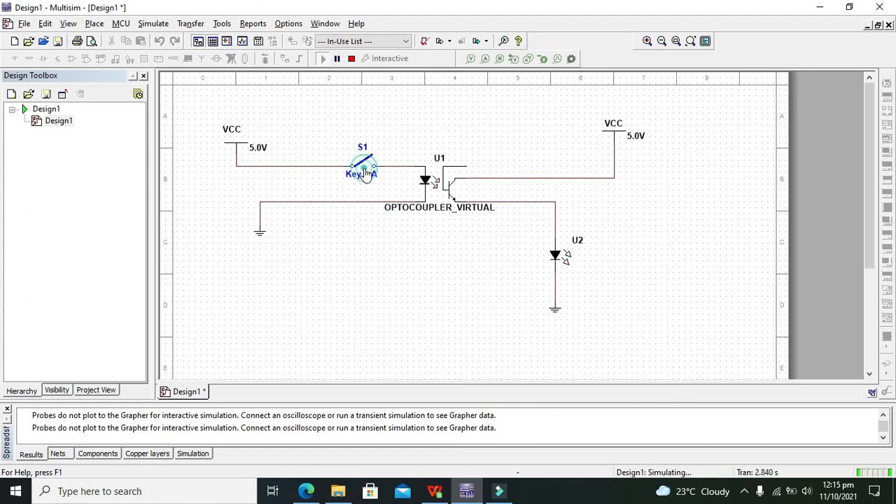